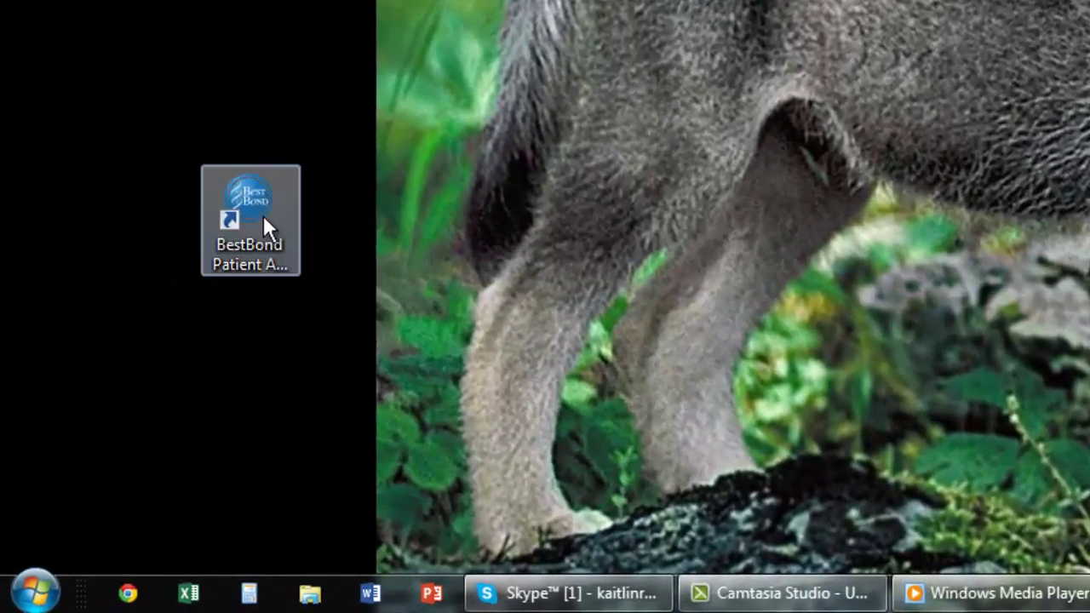
- Launch BestBond Patient Admissions Scanning and sign on with the user's username and password
double_click(263, 215)
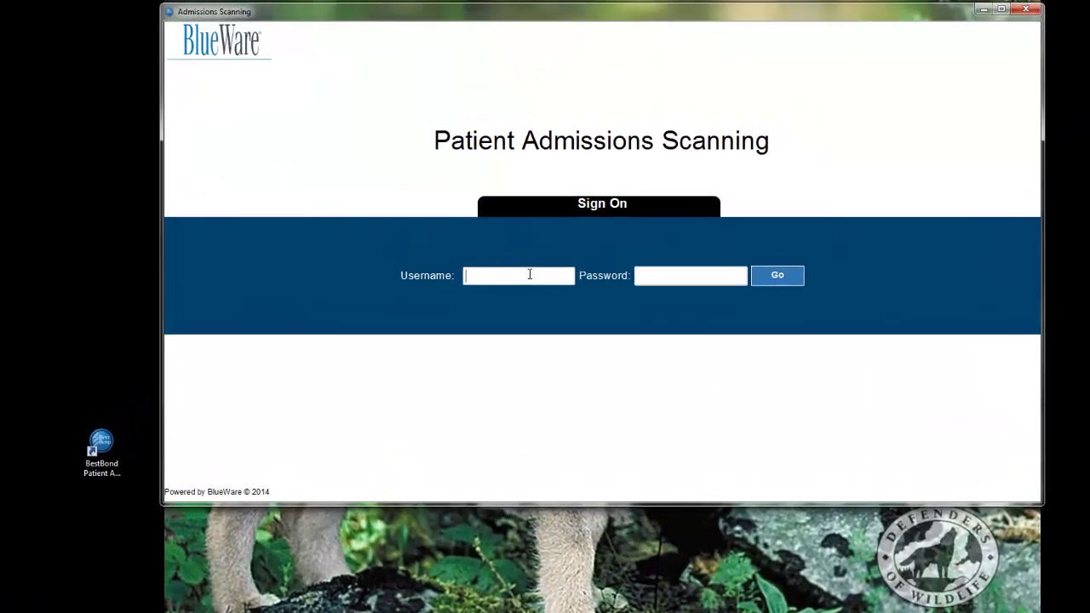
left_click(519, 284)
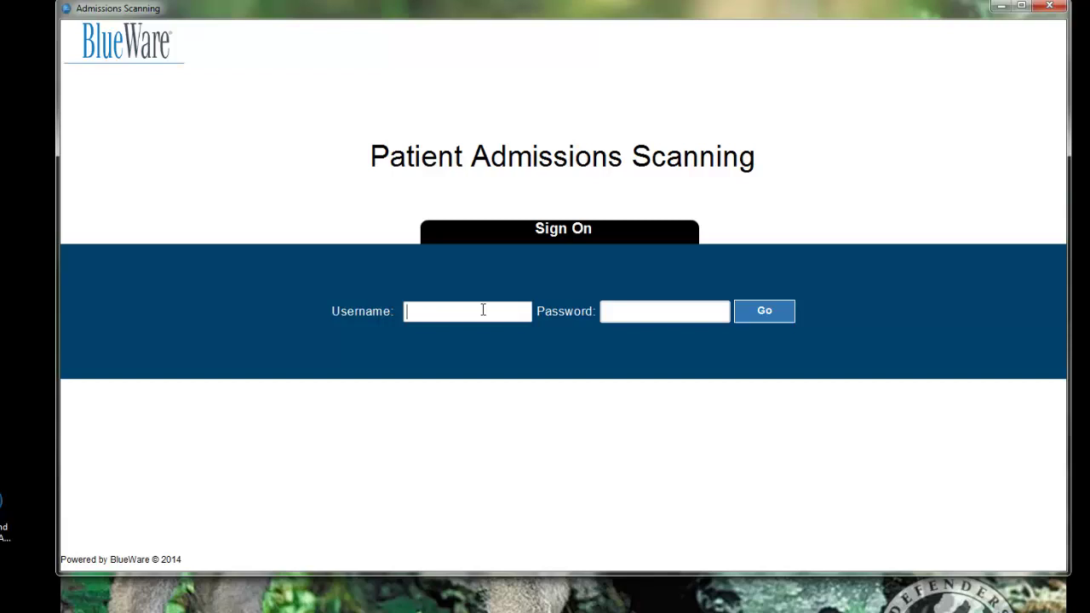
key("Tab")
type("•••")
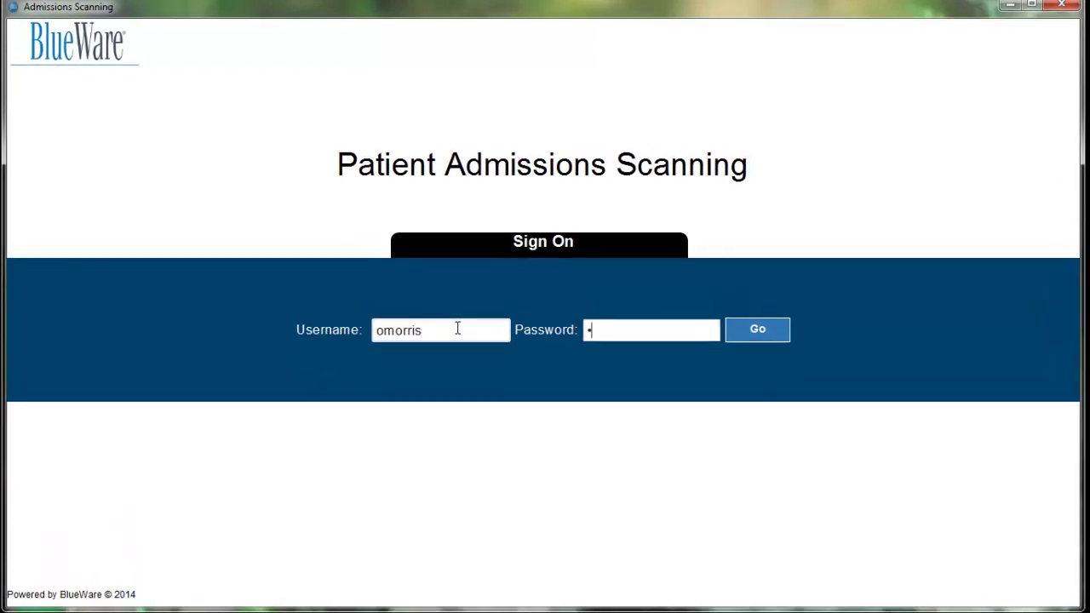
type("••••")
left_click(753, 324)
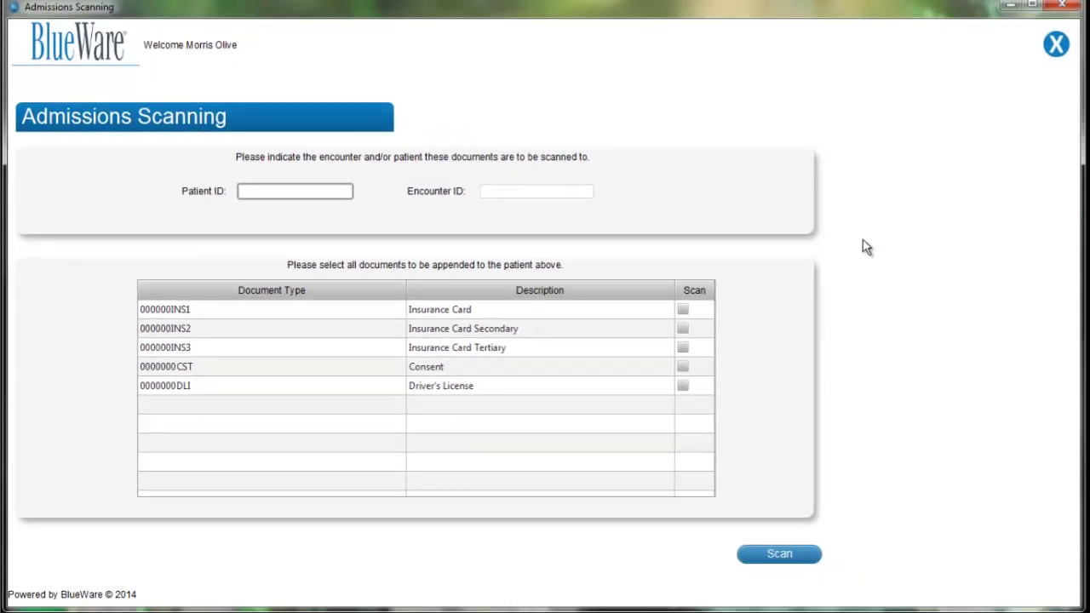
- Enter 1001 as the Patient ID
type("1")
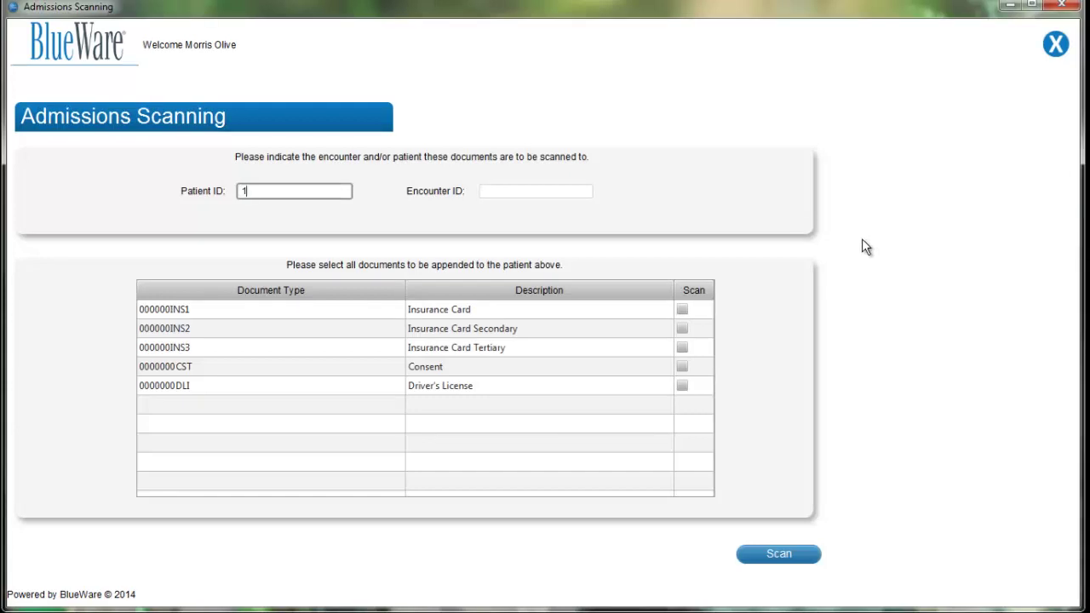
type("001")
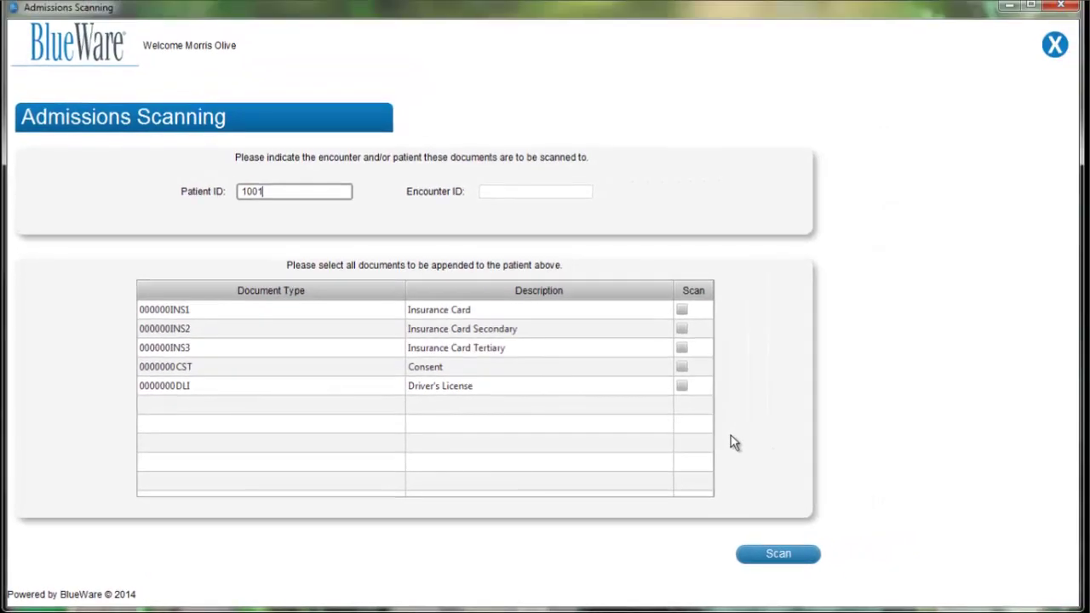
- Tick Driver's License, Consent and Insurance Card for scanning, then start the scan
left_click(682, 385)
left_click(682, 367)
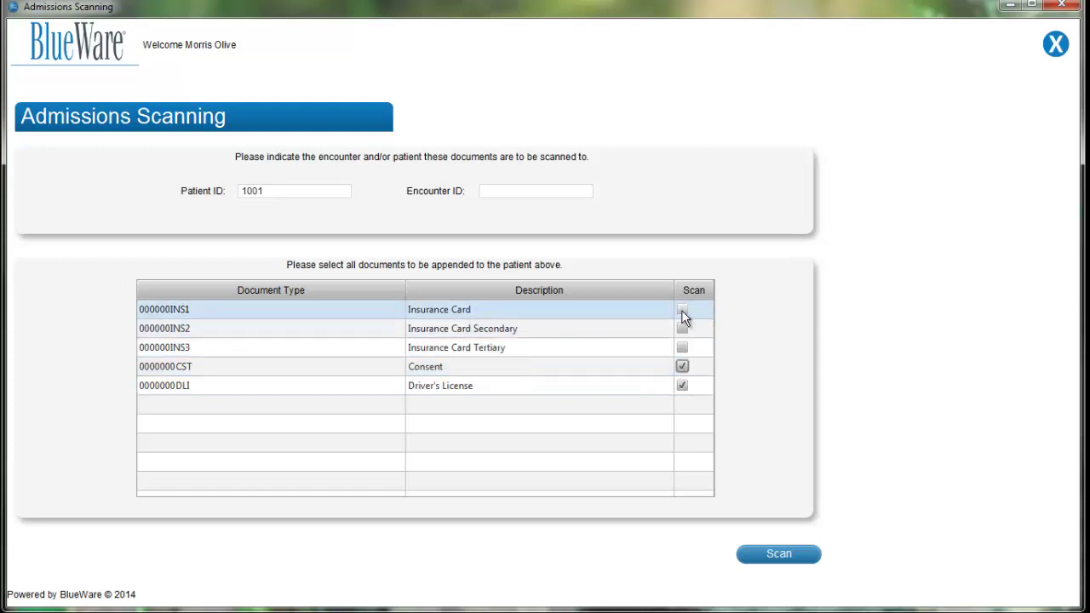
left_click(681, 309)
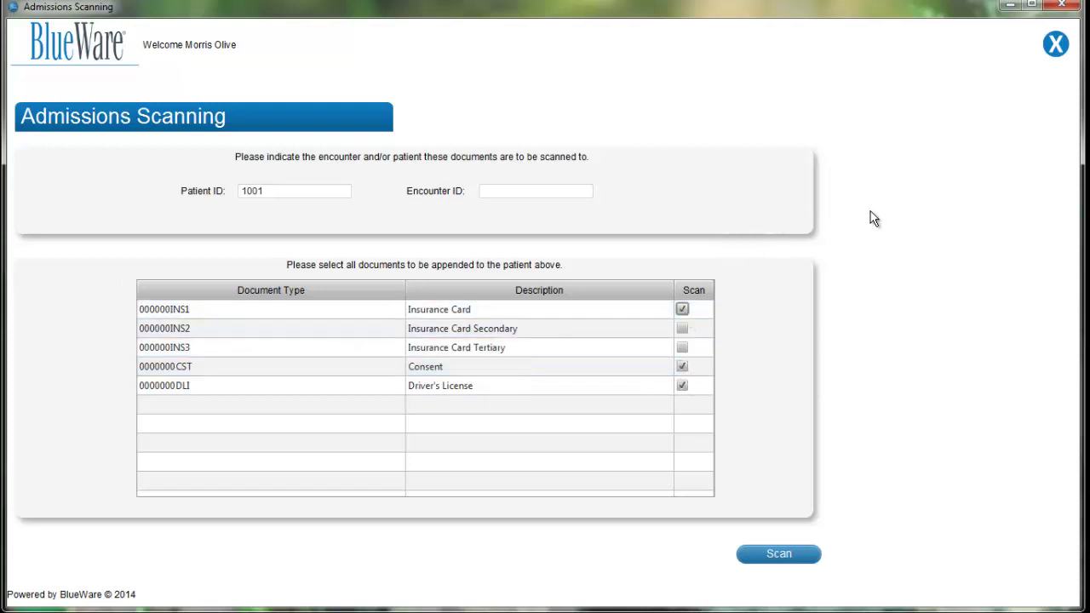
left_click(788, 570)
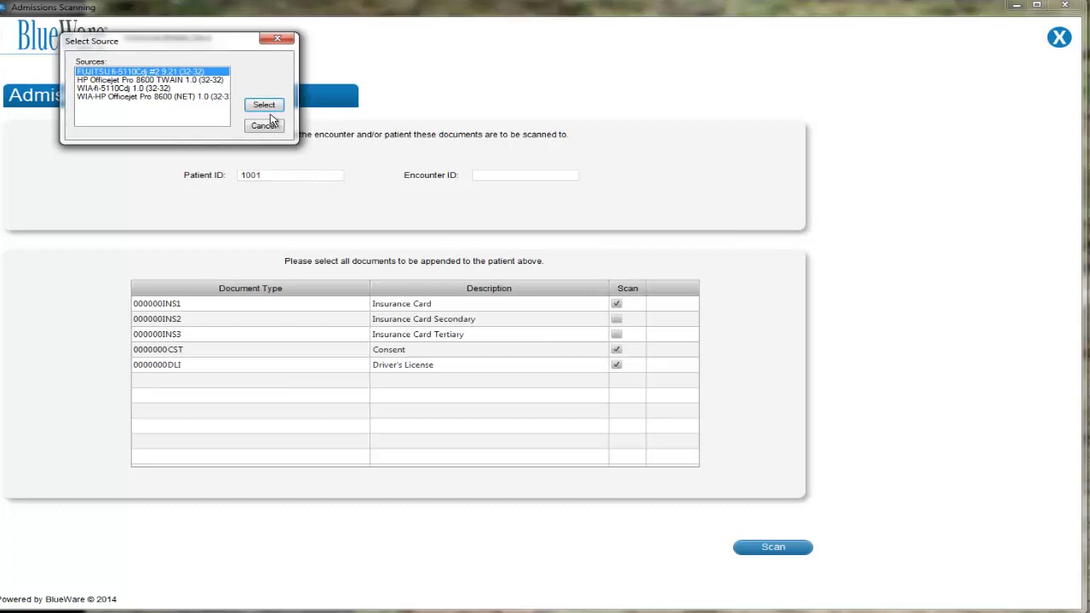
- Select the FUJITSU fi-5110Cdj as the scanner source
left_click(132, 80)
left_click(128, 89)
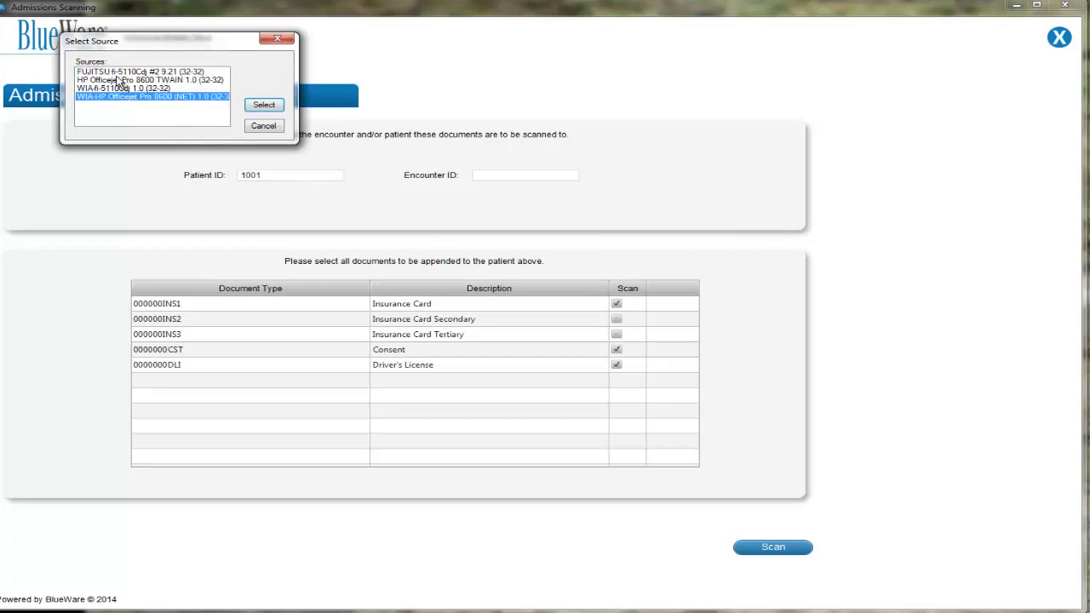
left_click(119, 72)
left_click(272, 107)
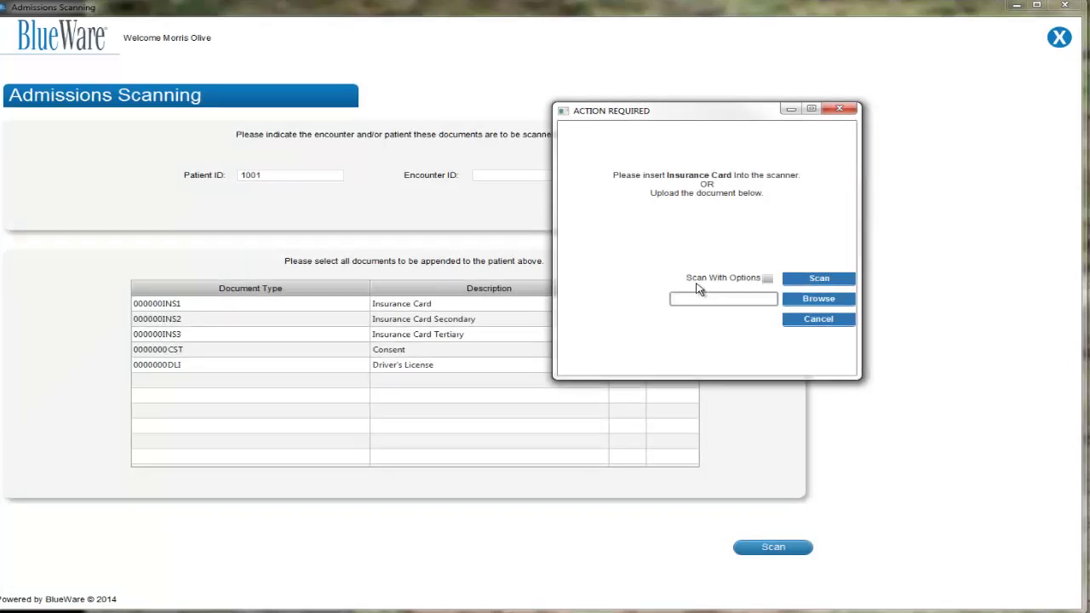
- Scan the Insurance Card with options at 300 x 300 resolution and 24bit Color
left_click(767, 279)
left_click(805, 279)
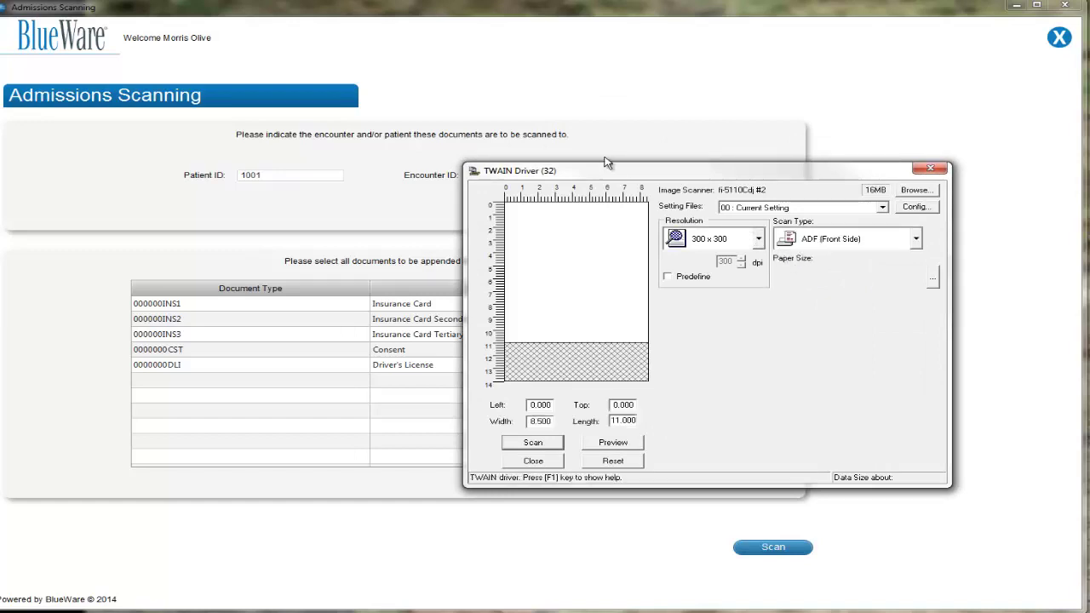
left_click(757, 239)
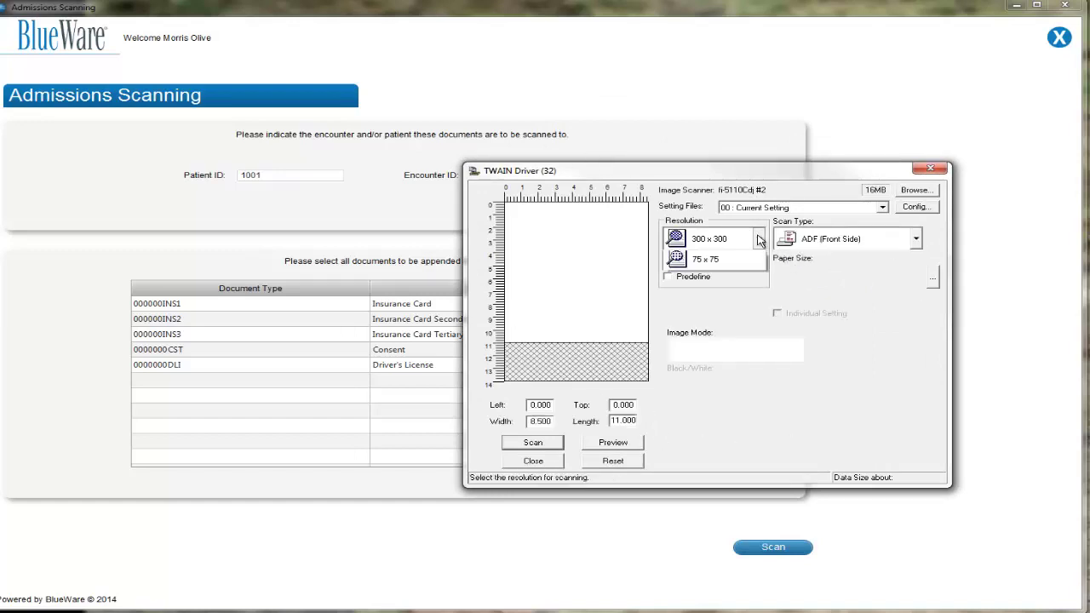
left_click(737, 326)
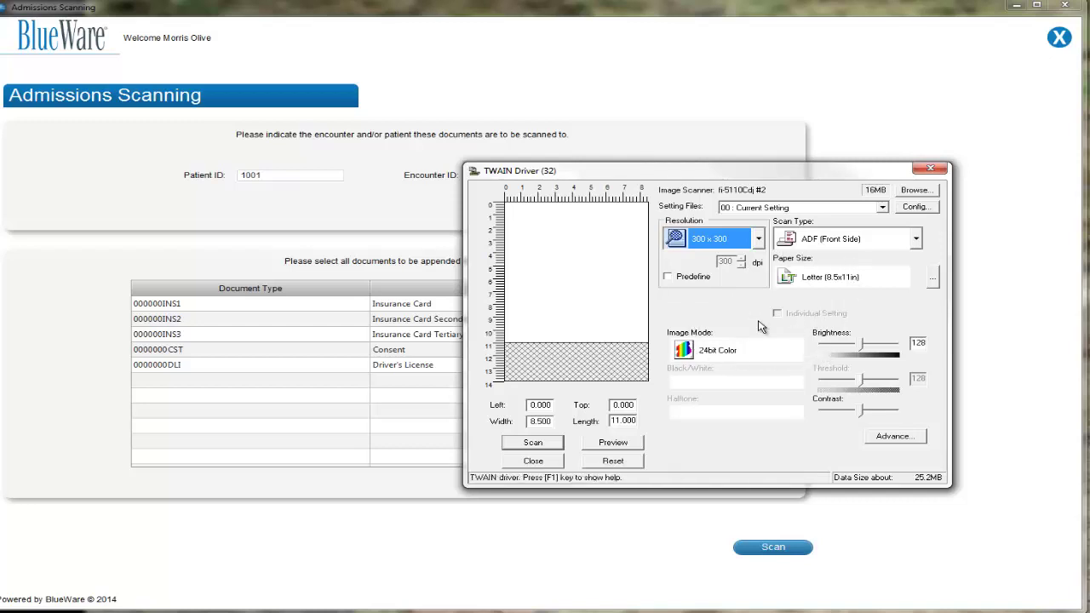
left_click(798, 351)
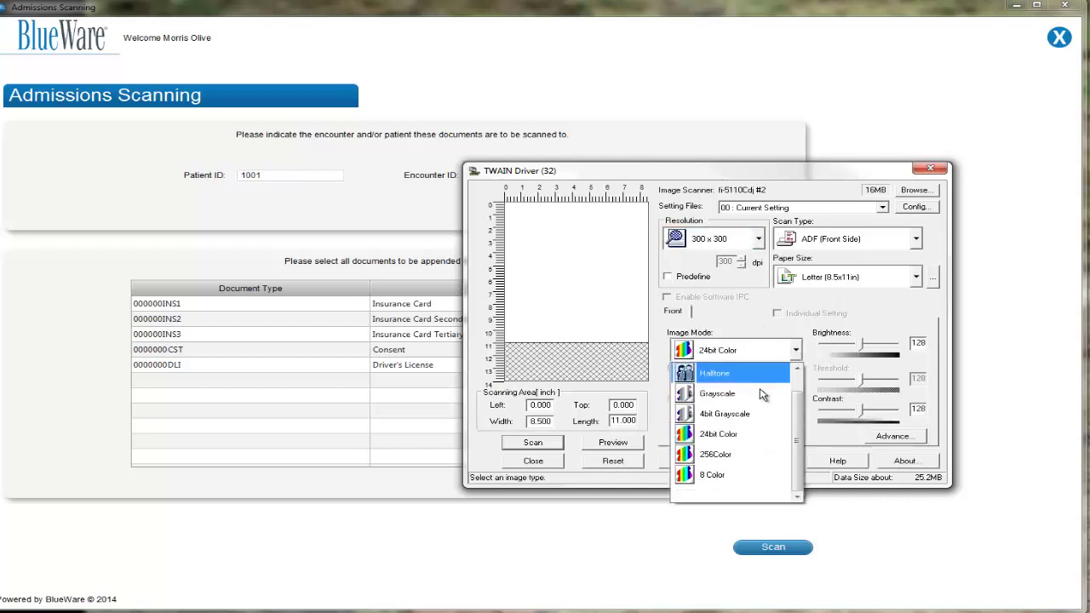
left_click(747, 439)
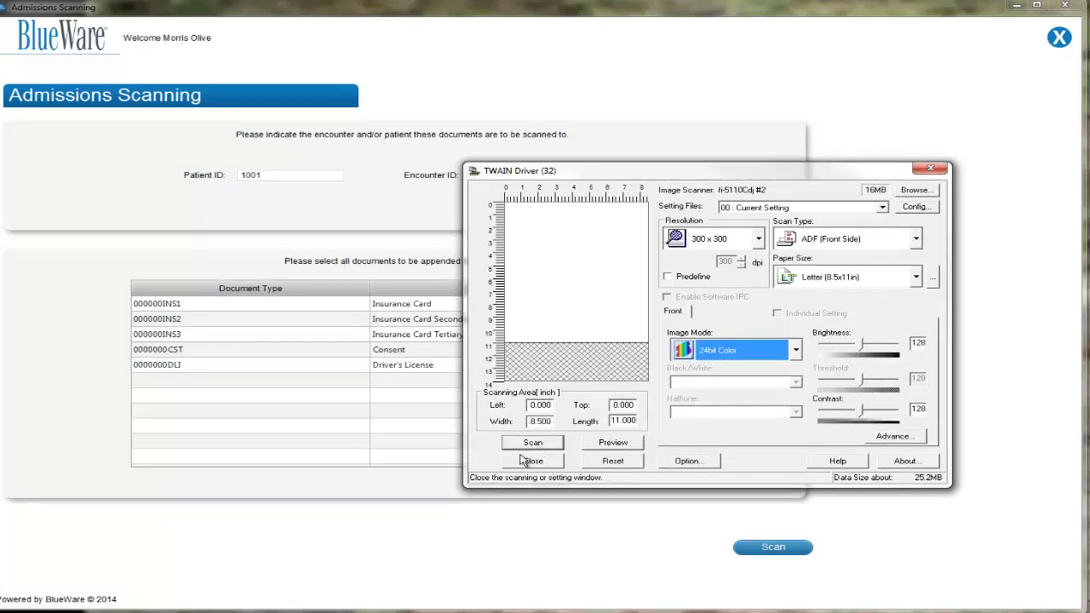
left_click(528, 449)
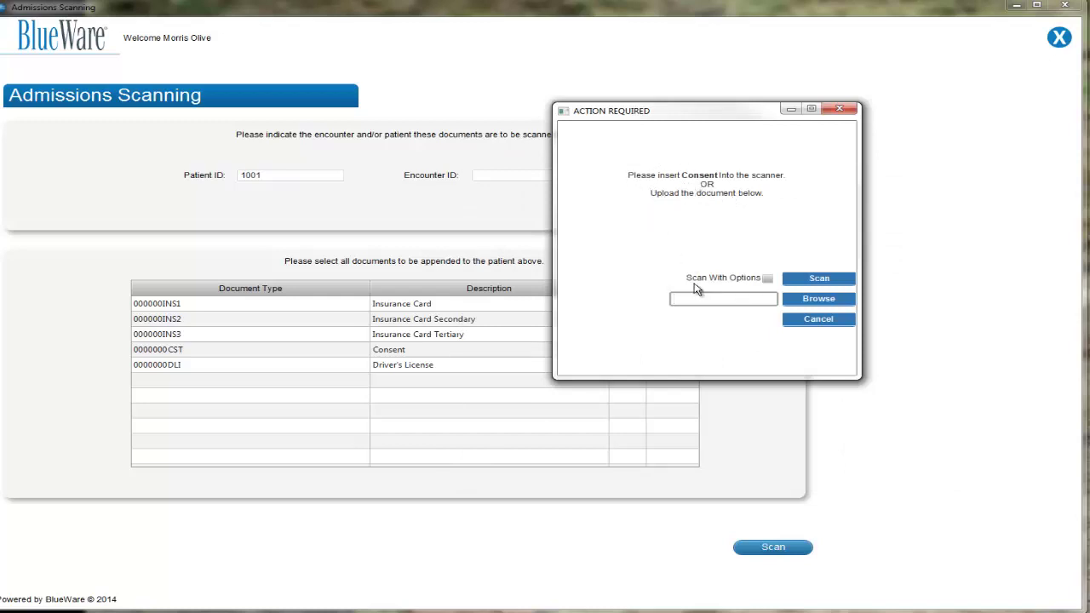
- Scan the Consent form and then the Driver's License
left_click(802, 279)
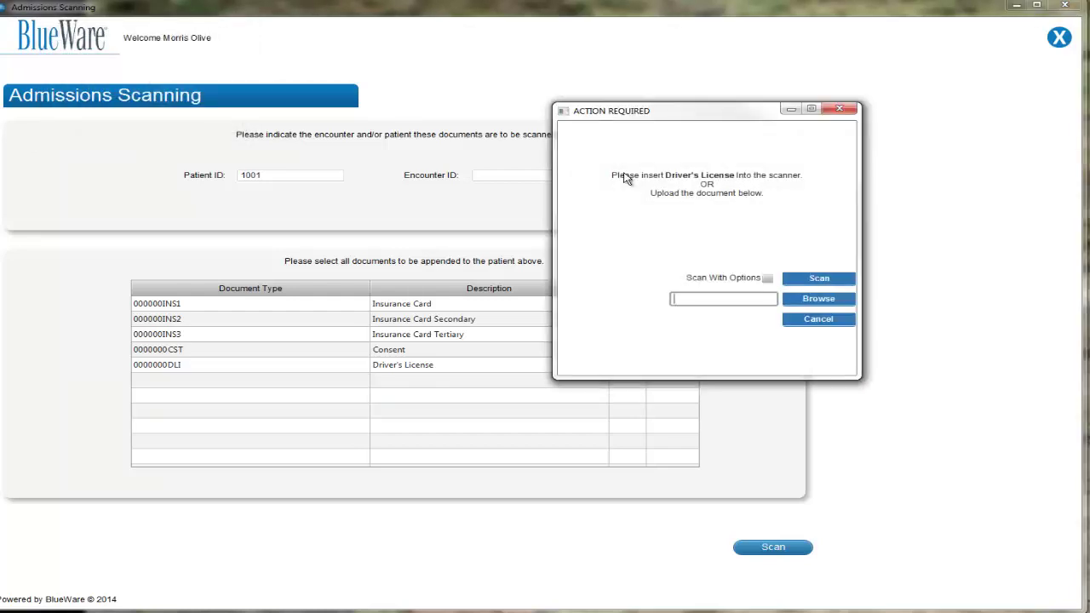
left_click(809, 281)
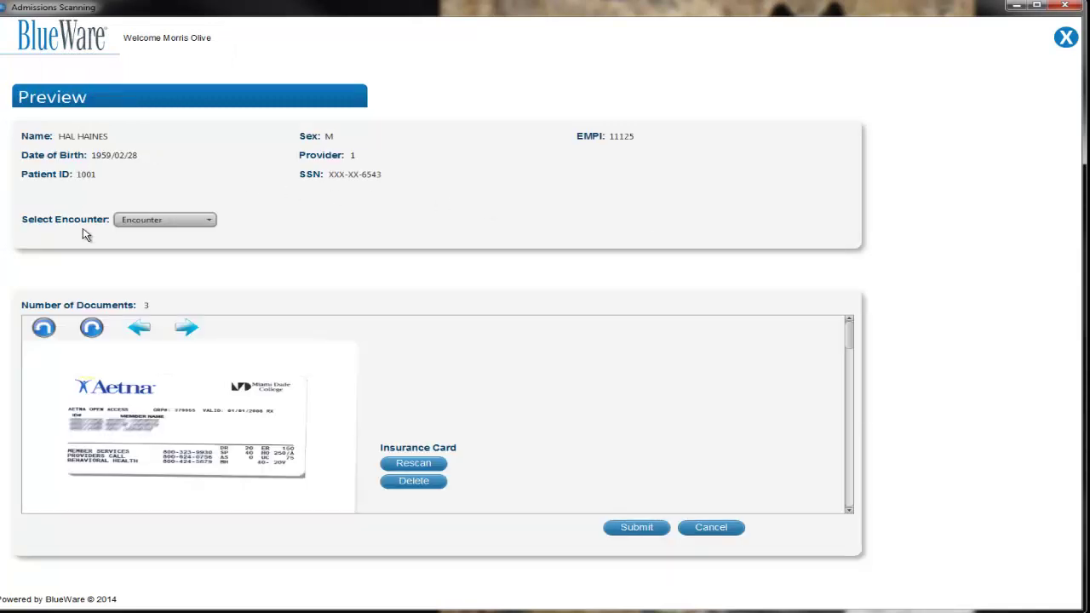
left_click(195, 223)
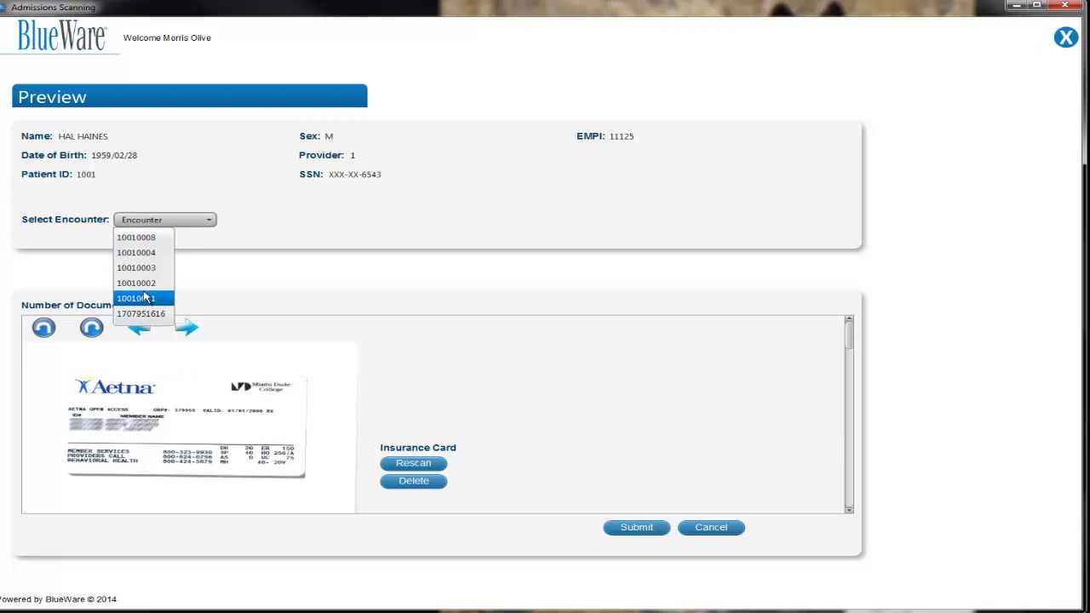
left_click(140, 238)
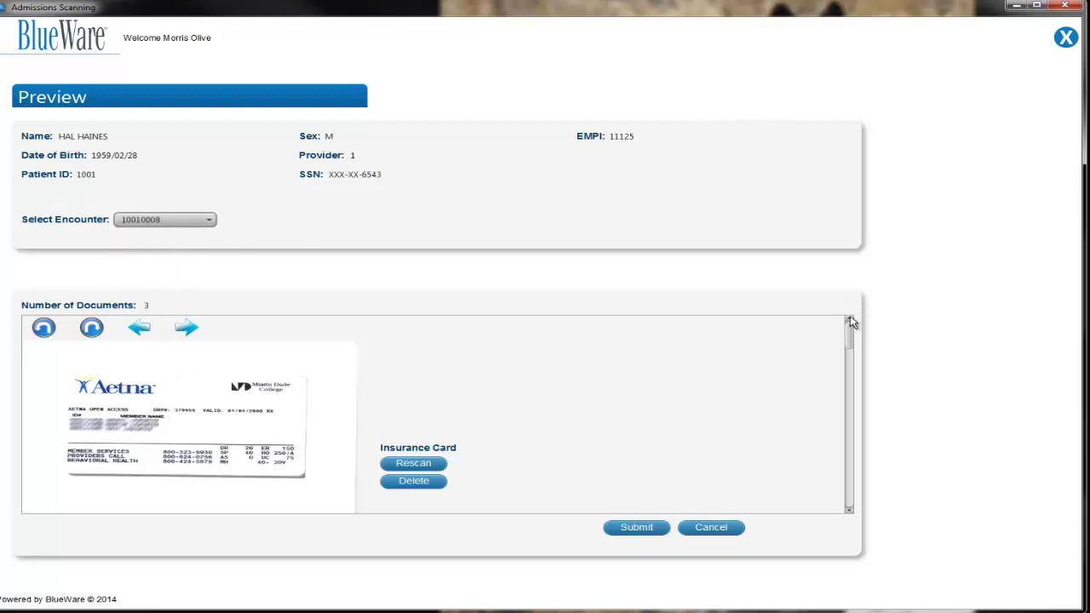
left_click_drag(849, 330, 847, 372)
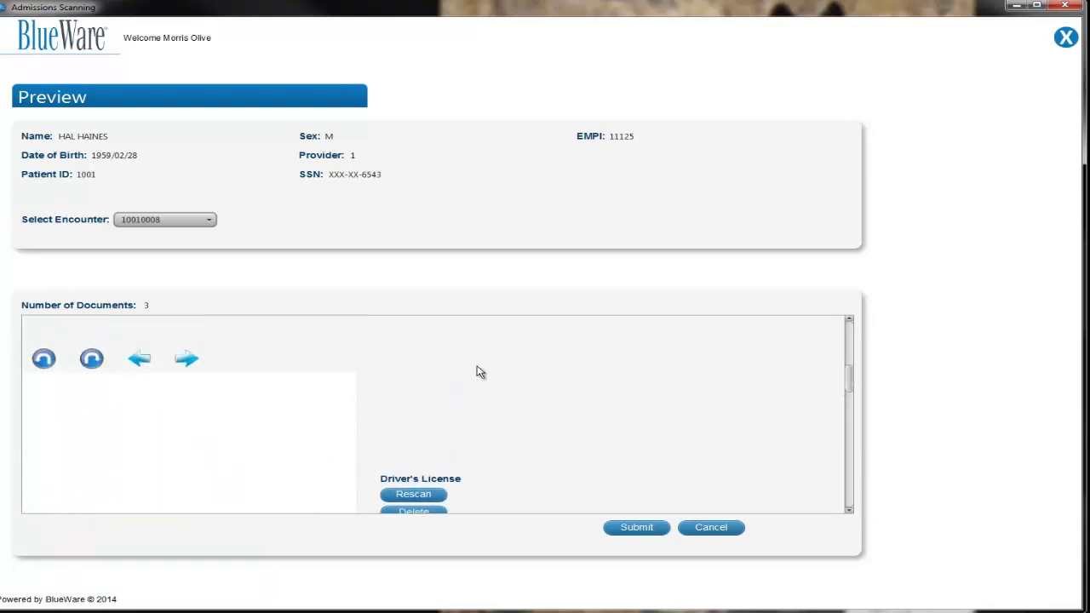
left_click(92, 359)
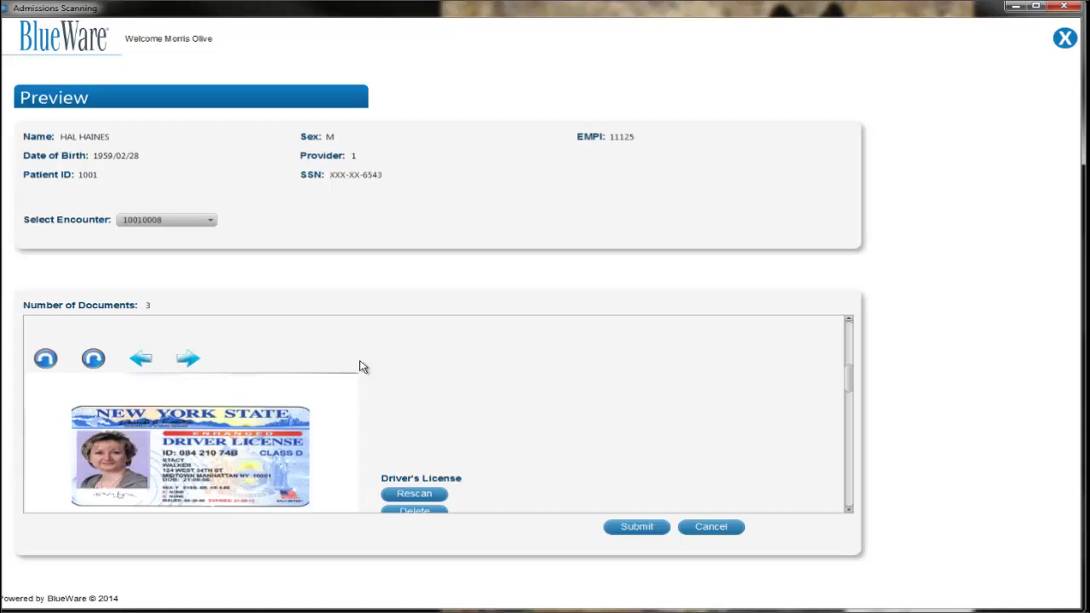
scroll(850, 381, "down", 1)
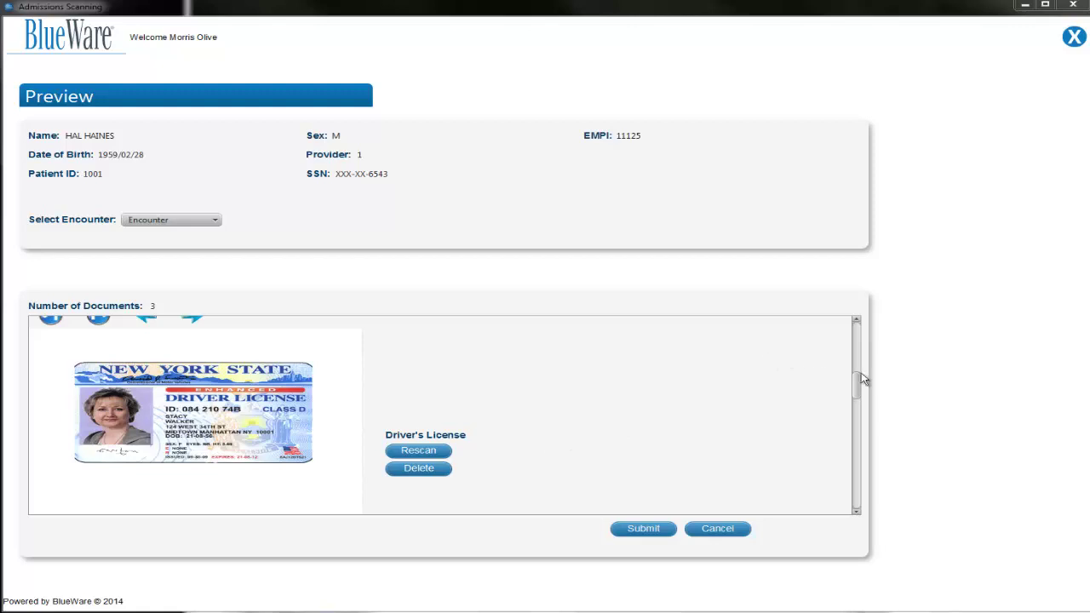
left_click_drag(863, 390, 849, 481)
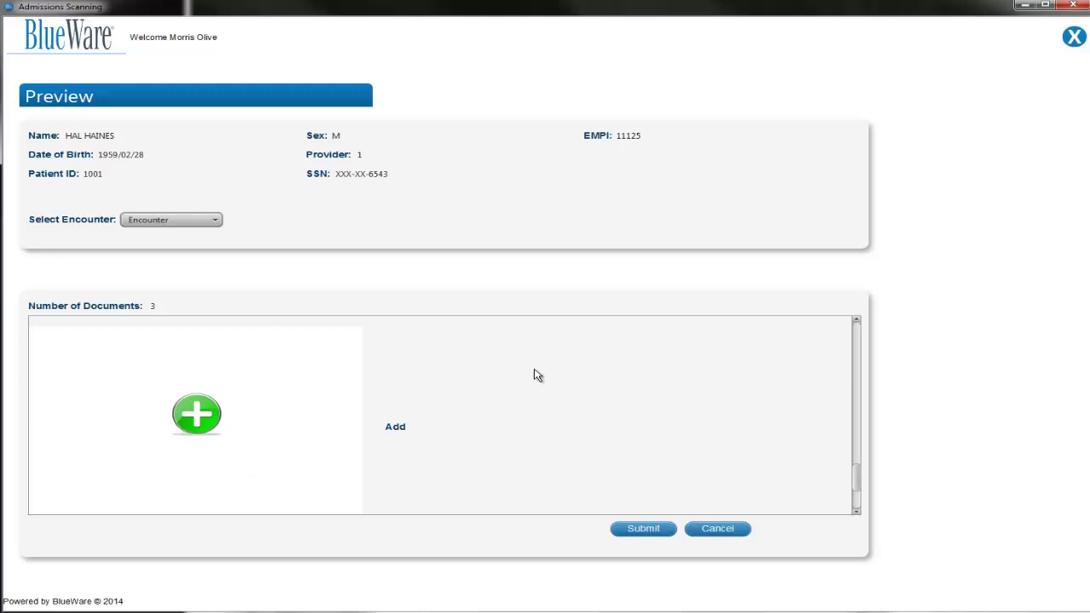
left_click_drag(857, 477, 841, 395)
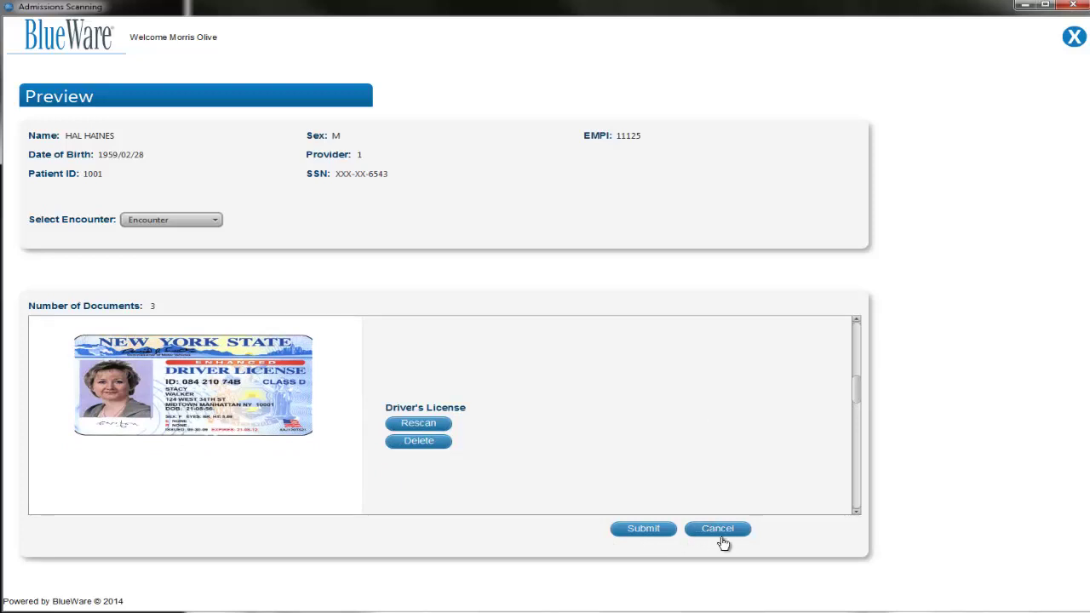
- Submit the three scanned documents and close the submission summary
left_click(632, 530)
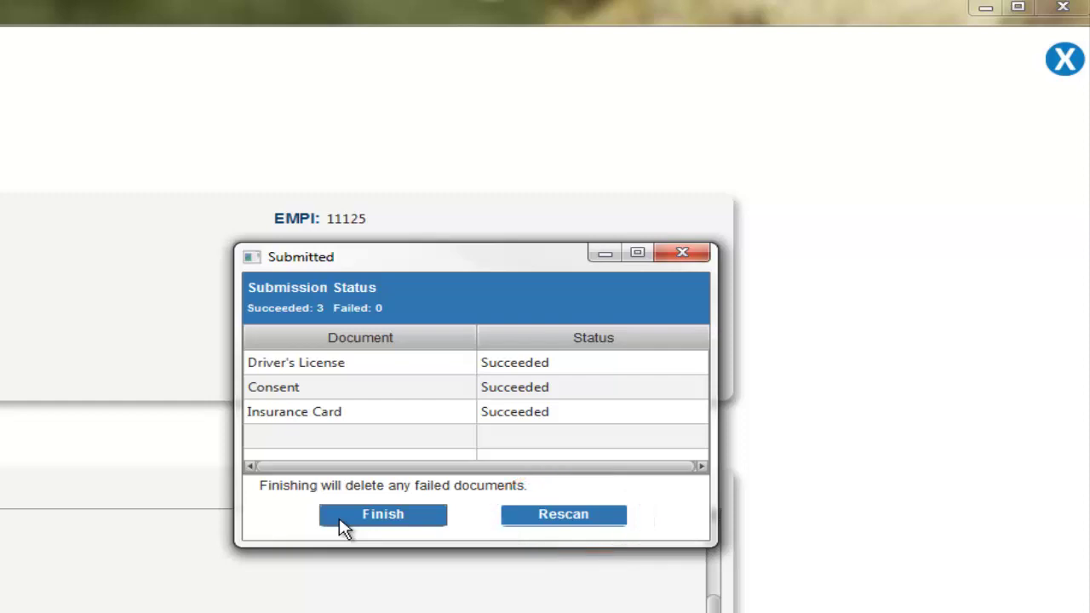
left_click(344, 521)
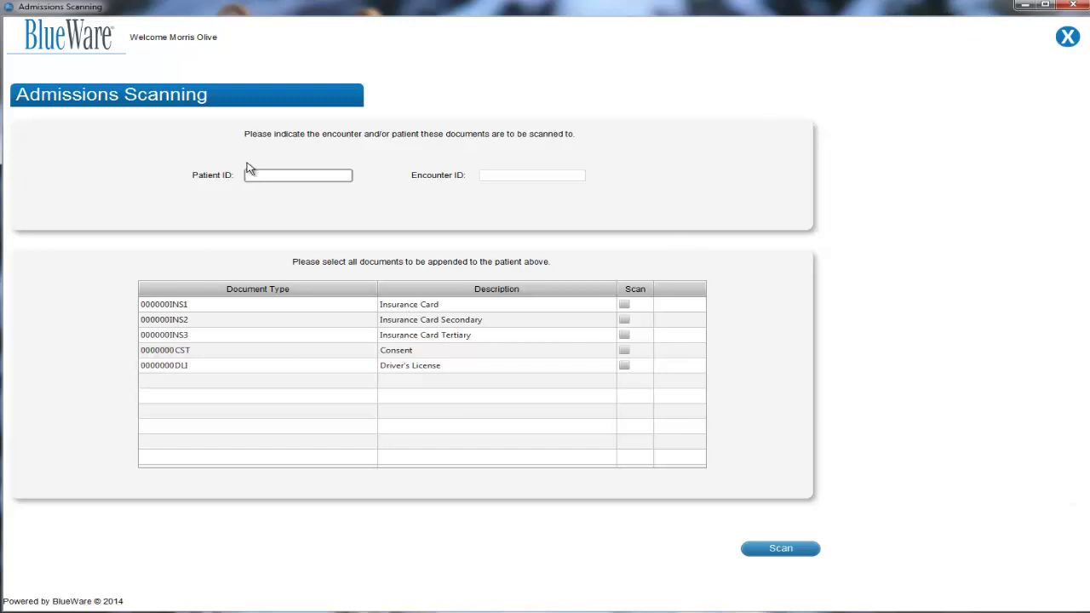
- Log out of the scanning session back to the Sign On screen
left_click(1067, 39)
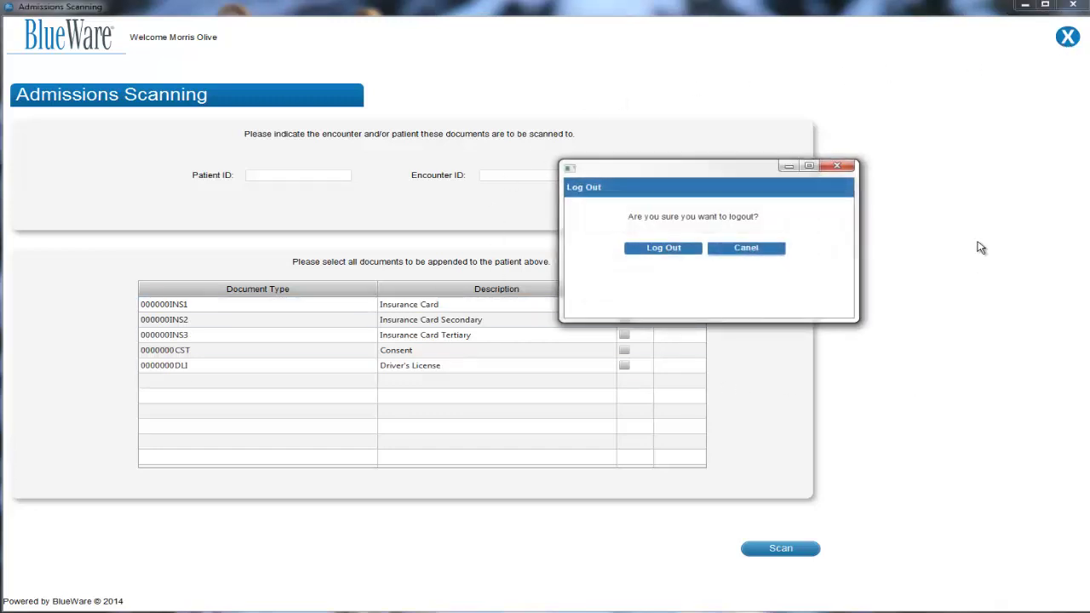
left_click(669, 254)
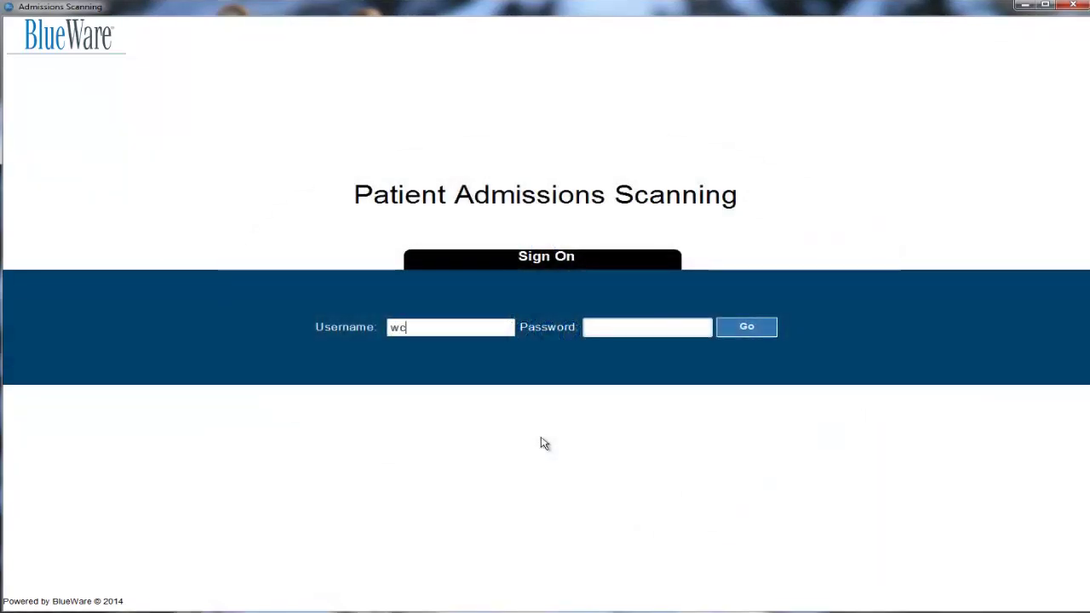
- Sign on as admin and open Configuration to reach Configure Document Types
type("admin")
key("Tab")
type("p")
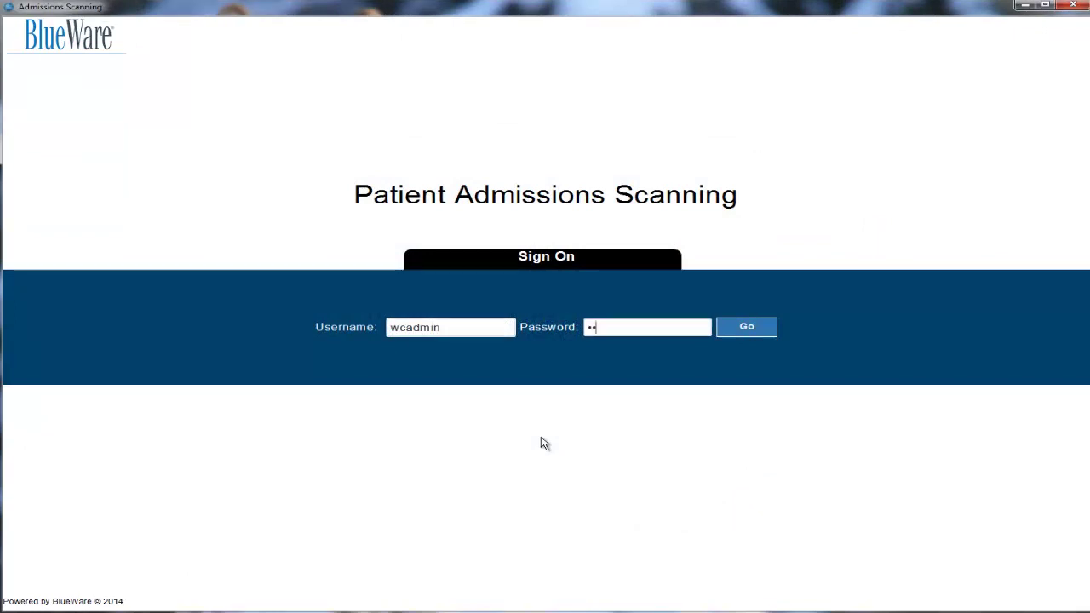
key("Return")
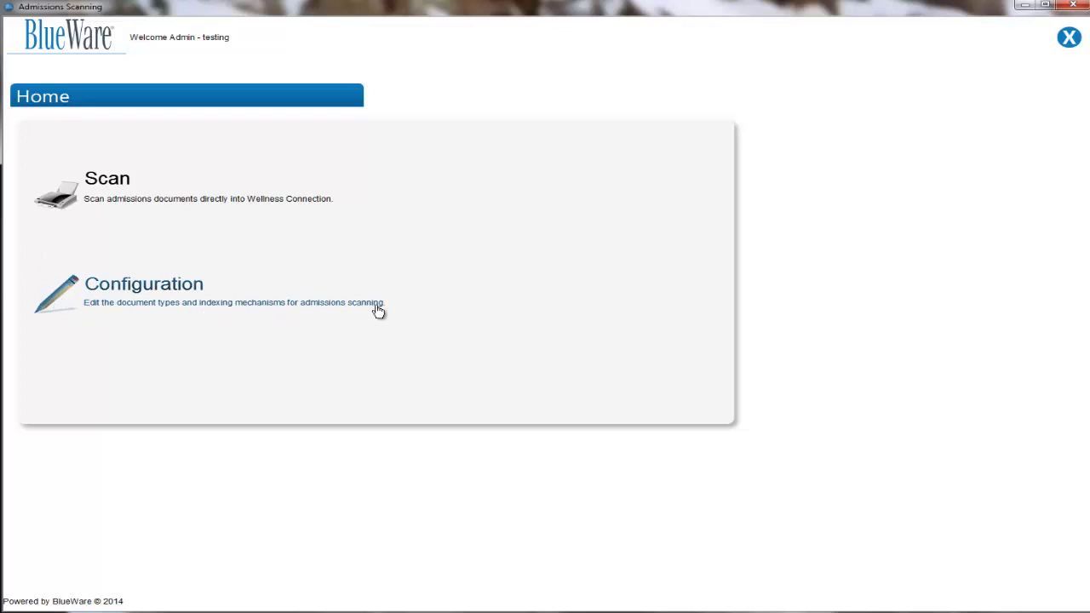
left_click(66, 299)
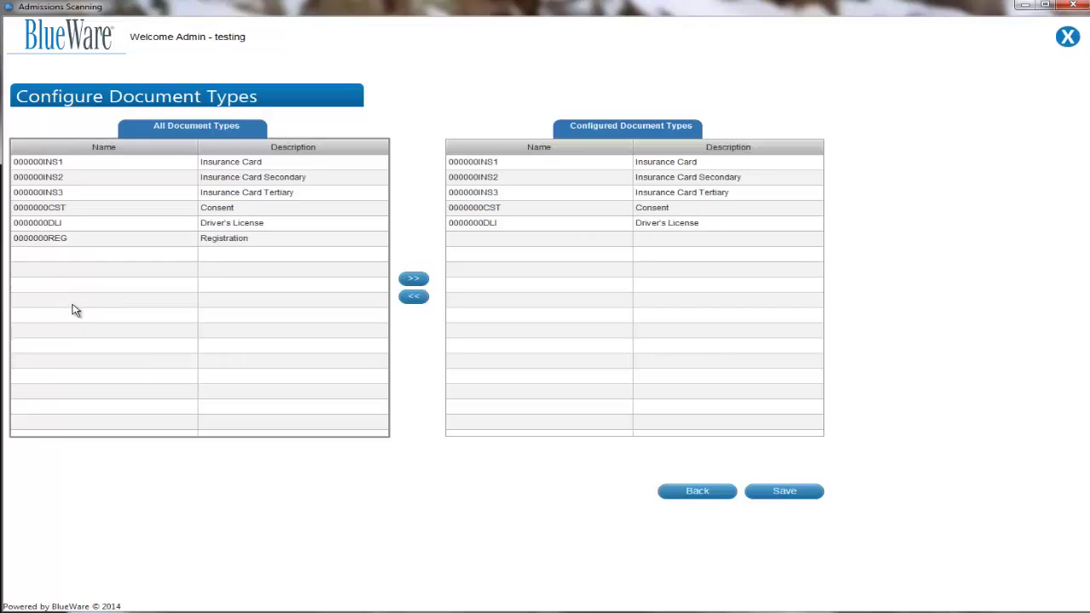
- Remove Insurance Card, Insurance Card Secondary, Tertiary, Consent and Driver's License from configured types
left_click(34, 223)
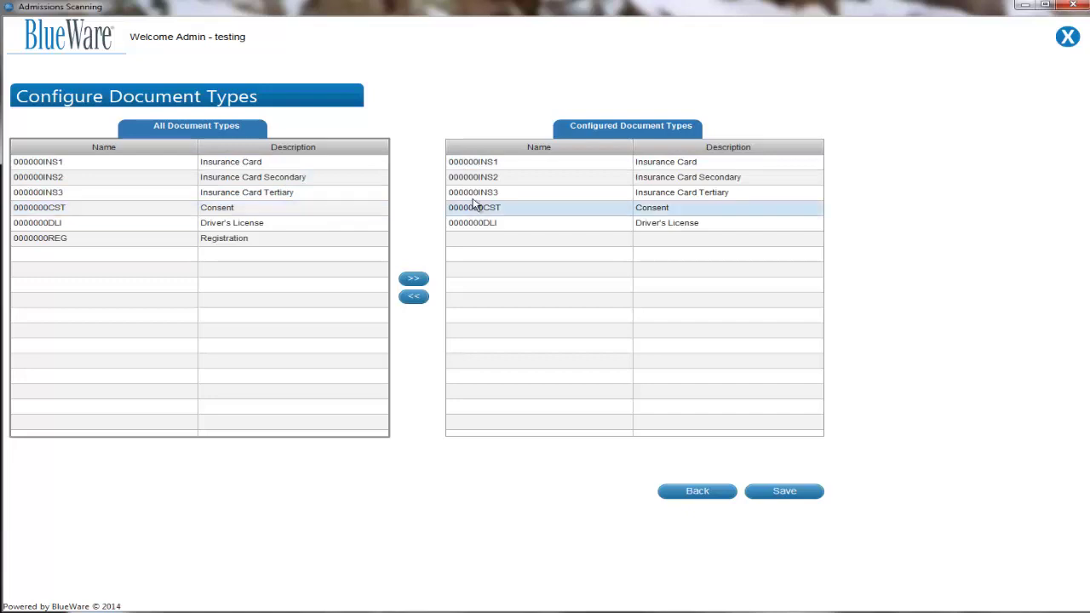
left_click(503, 164)
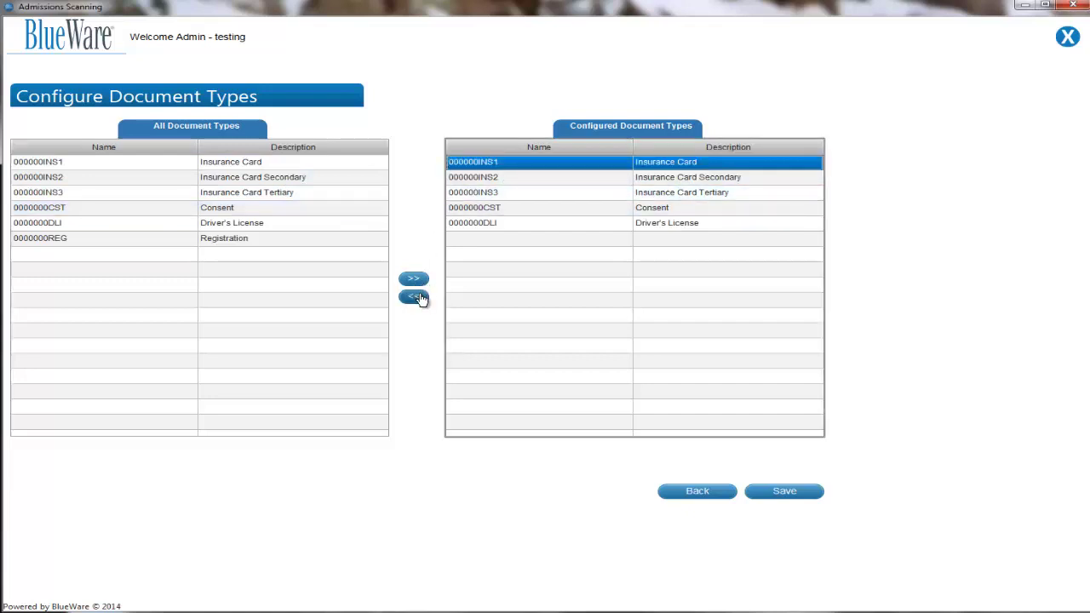
left_click(413, 296)
left_click(521, 164)
left_click(414, 296)
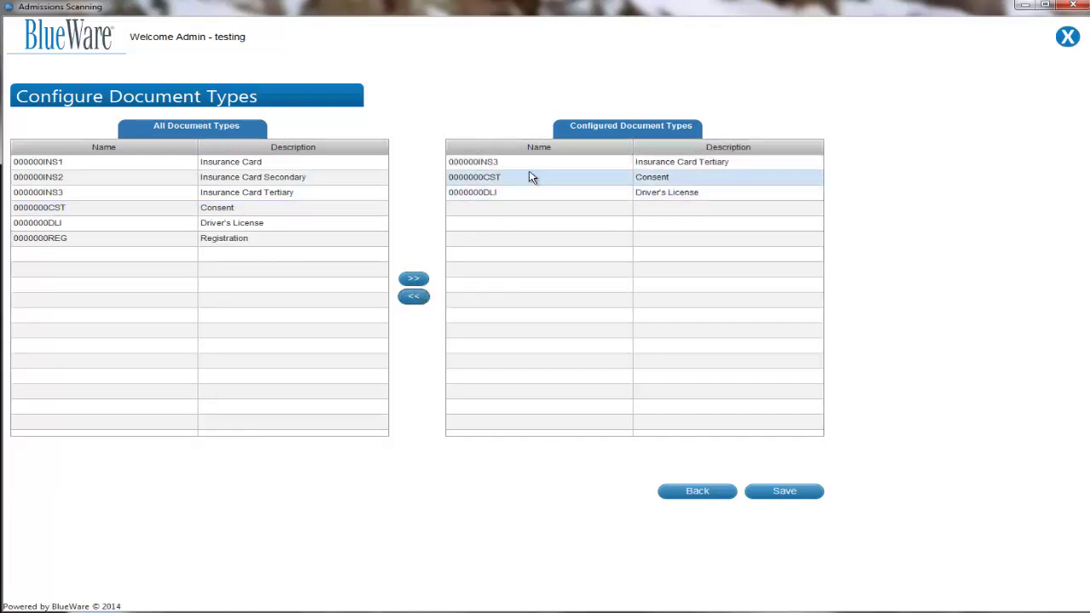
left_click(511, 162)
left_click(414, 297)
left_click(542, 167)
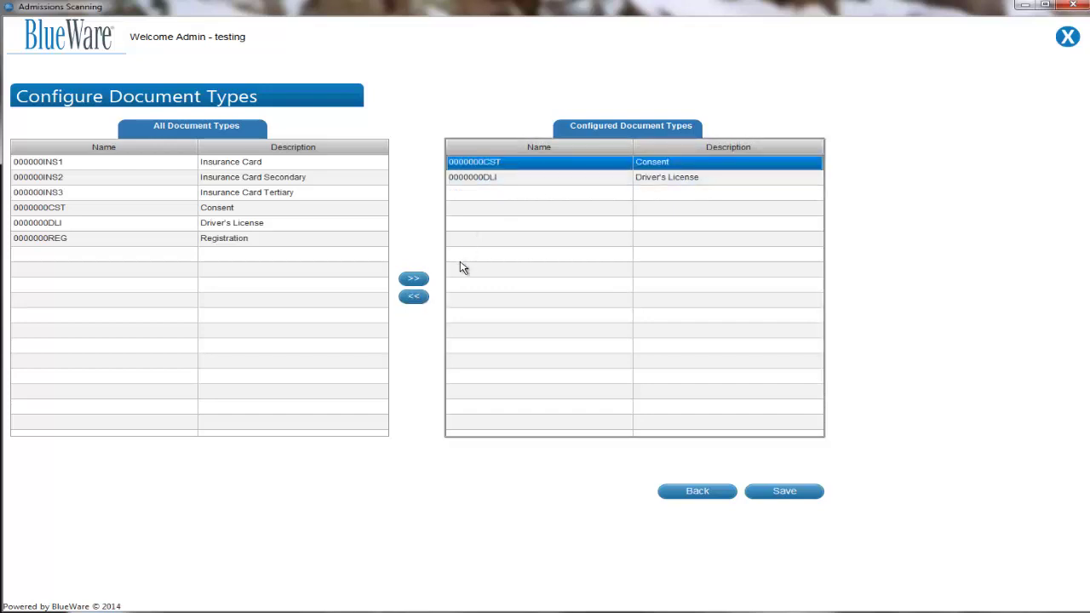
left_click(414, 298)
left_click(516, 163)
left_click(413, 298)
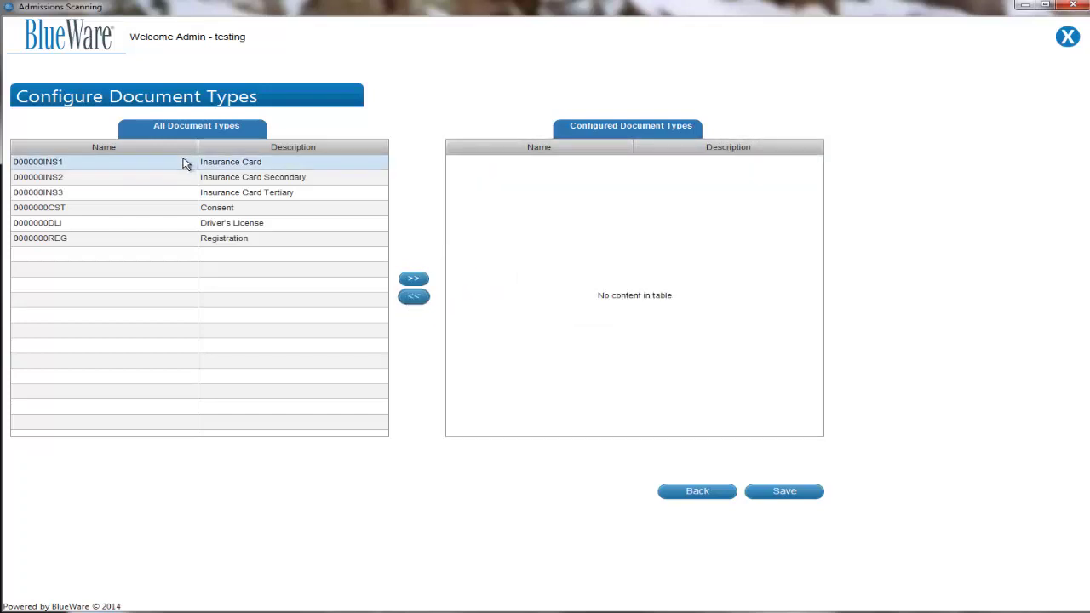
left_click(132, 167)
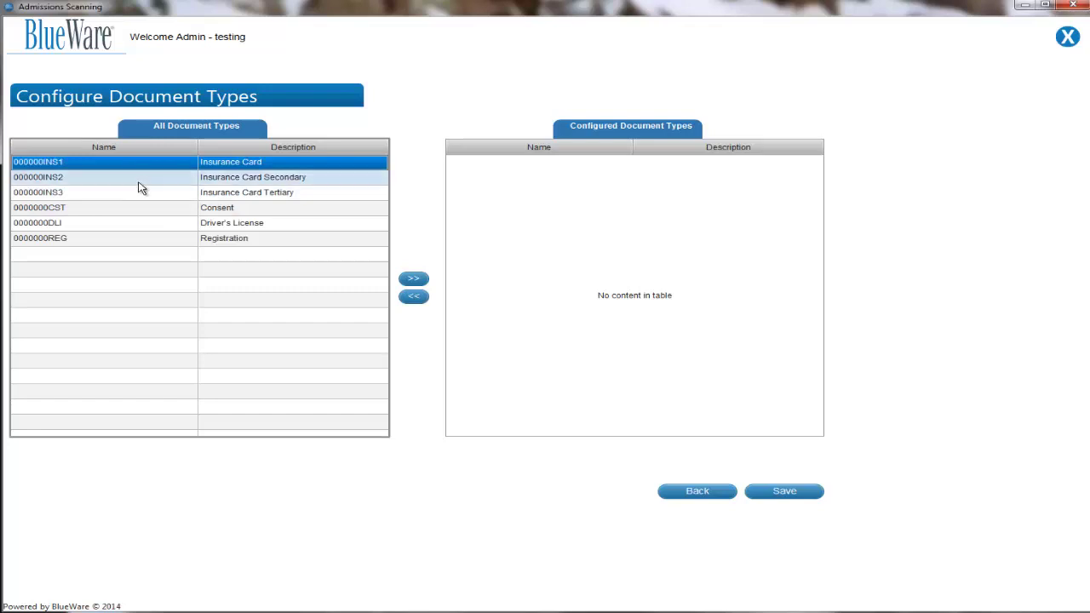
- Move document types INS1 through DLI into the configured list, save, and confirm the Saved message
left_click_drag(143, 183, 145, 225)
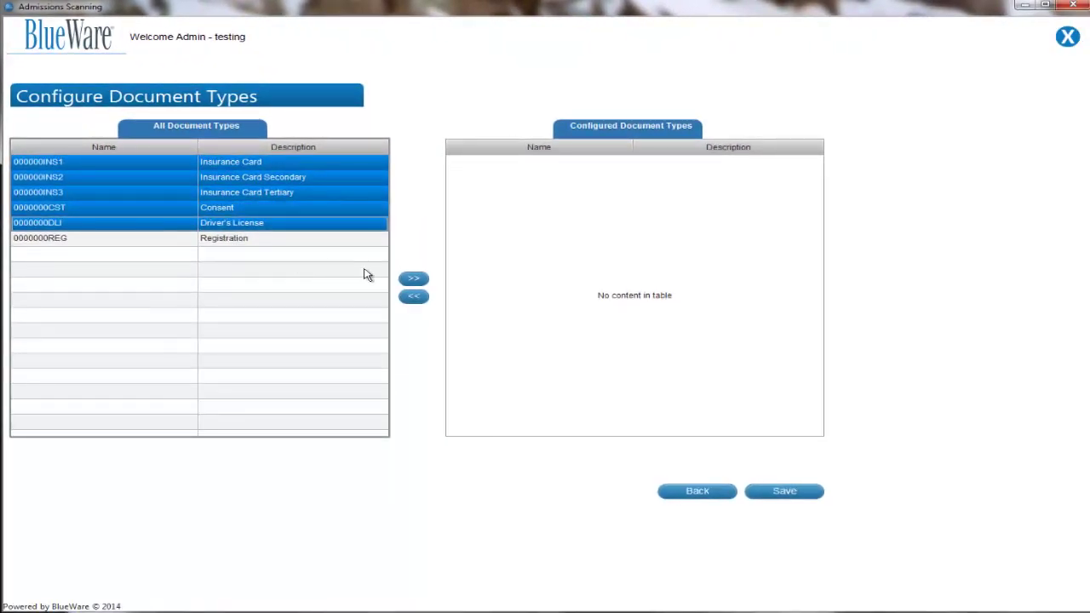
left_click(413, 278)
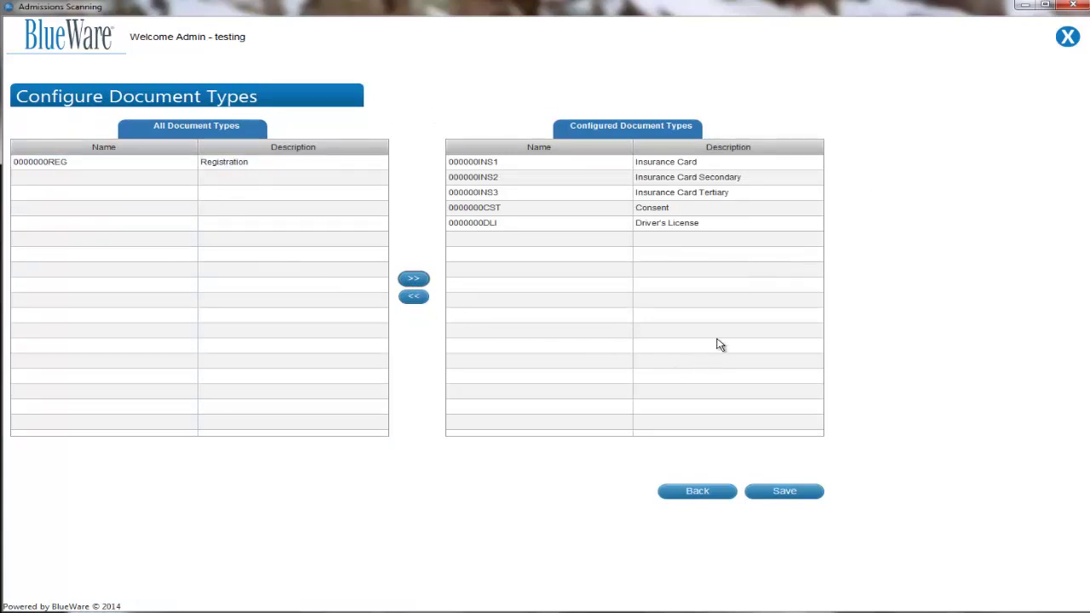
left_click(784, 492)
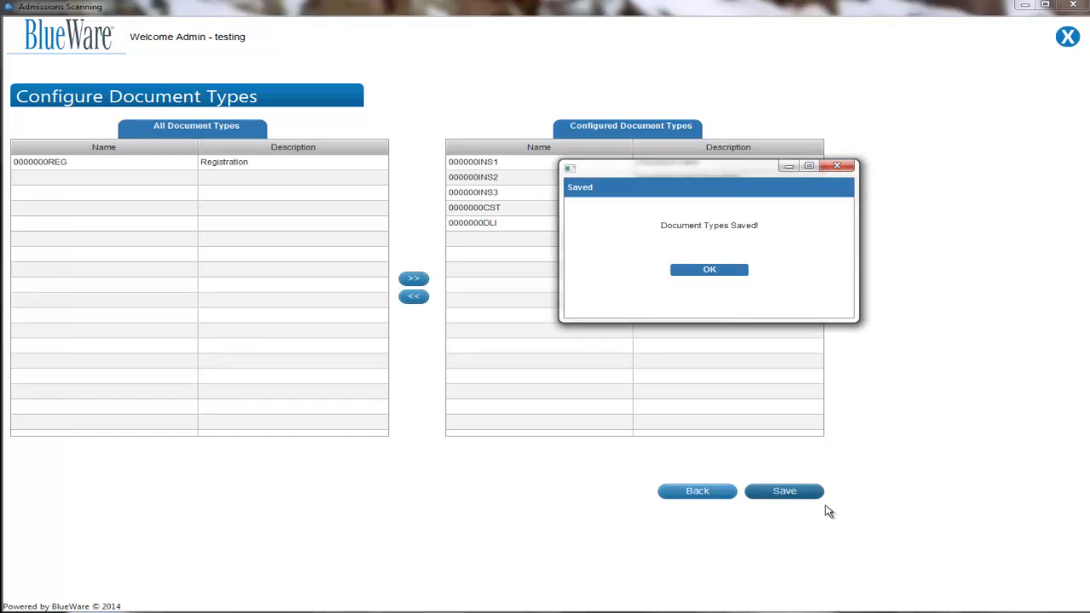
left_click(710, 270)
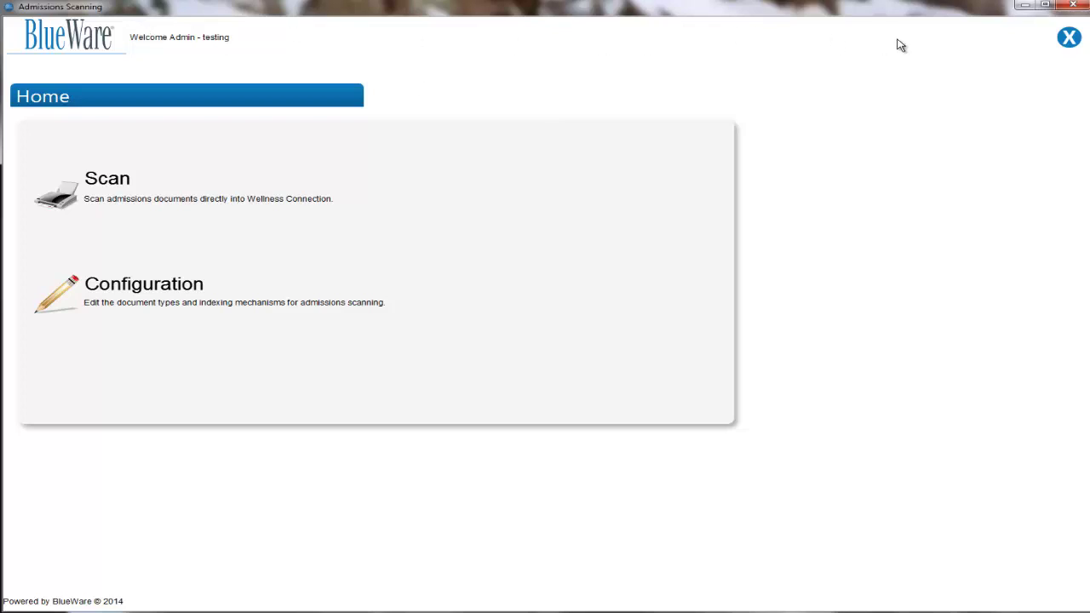
- Use the top-right X on the Home page to request logging out of the administrator session
left_click(1068, 37)
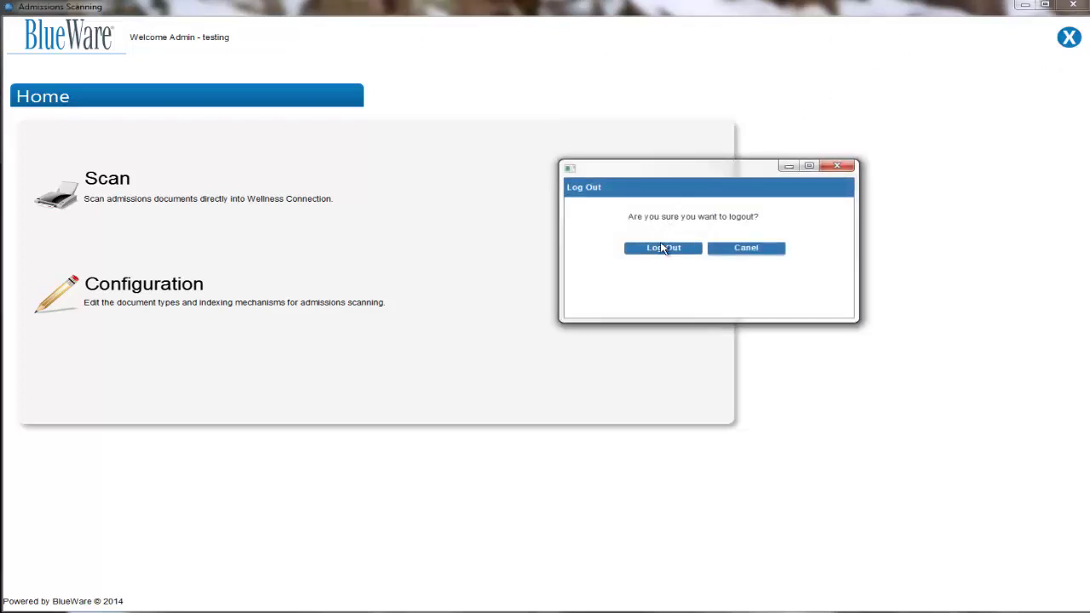